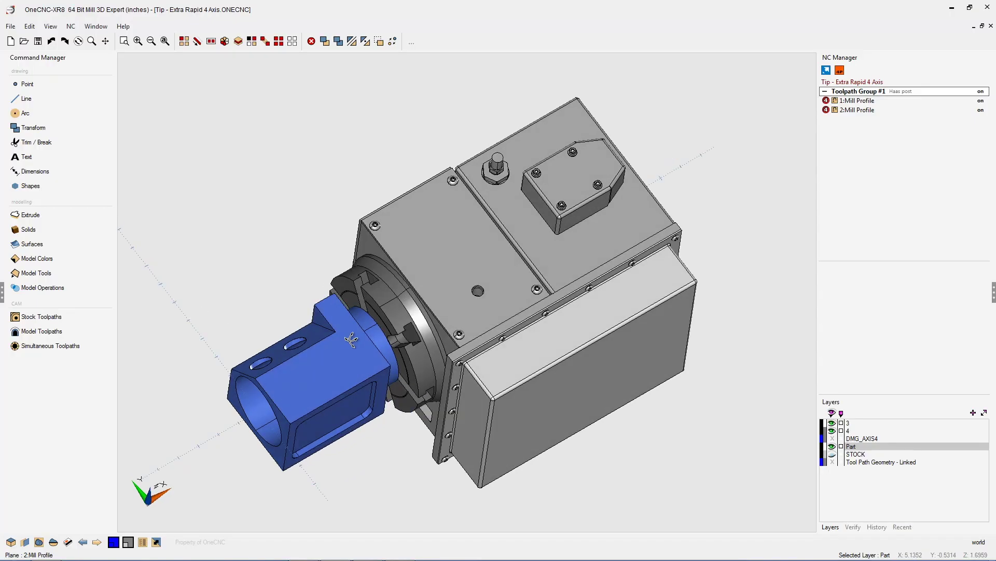
Review the 1:Mill Profile start and finish clearance setting, then cancel the edit without changes.
{"action": "middle_click_drag", "start_coordinate": [399, 302], "coordinate": [374, 323]}
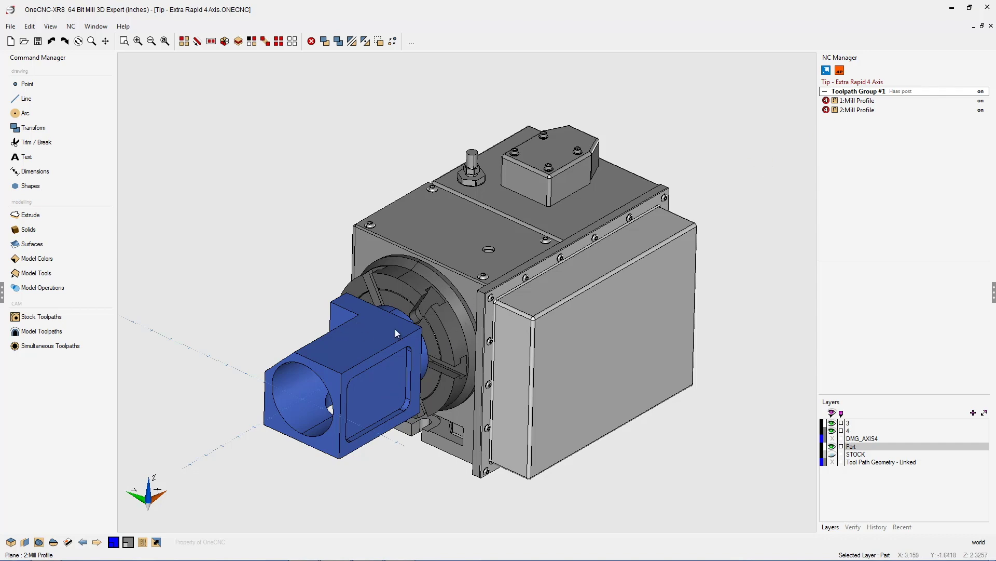
{"action": "middle_click_drag", "start_coordinate": [395, 329], "coordinate": [772, 195]}
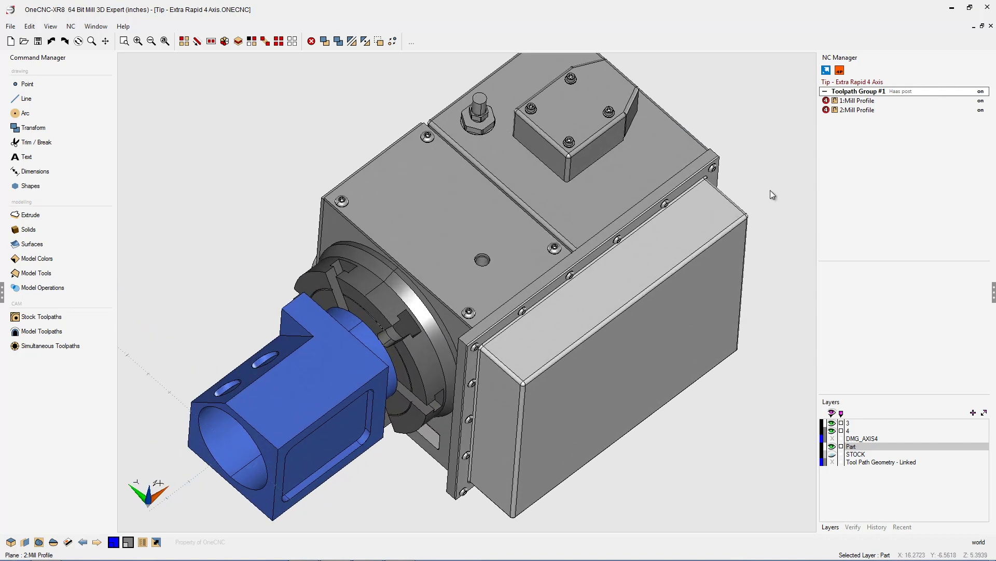
{"action": "right_click", "coordinate": [864, 104]}
{"action": "left_click", "coordinate": [898, 239]}
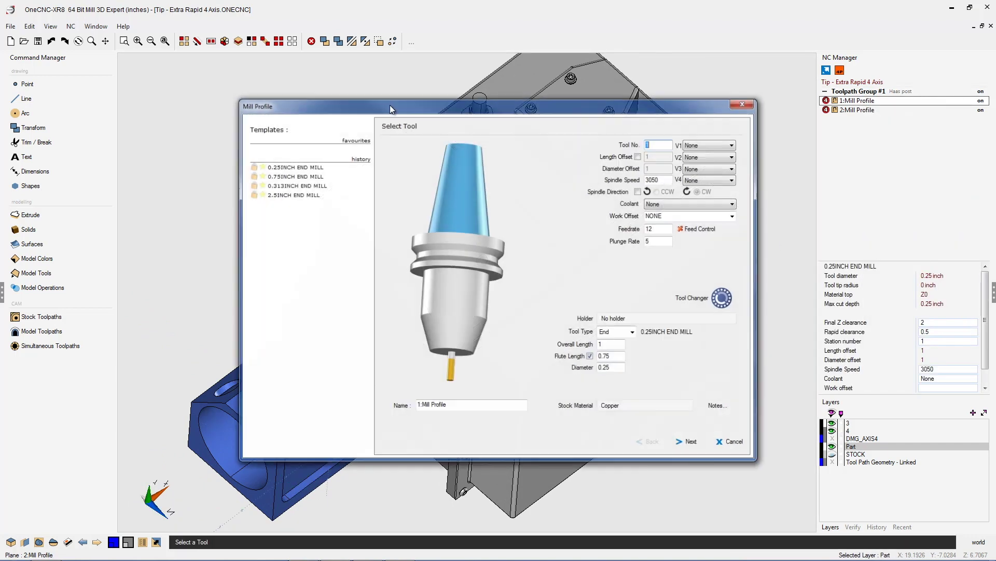
{"action": "left_click_drag", "start_coordinate": [391, 105], "coordinate": [272, 57]}
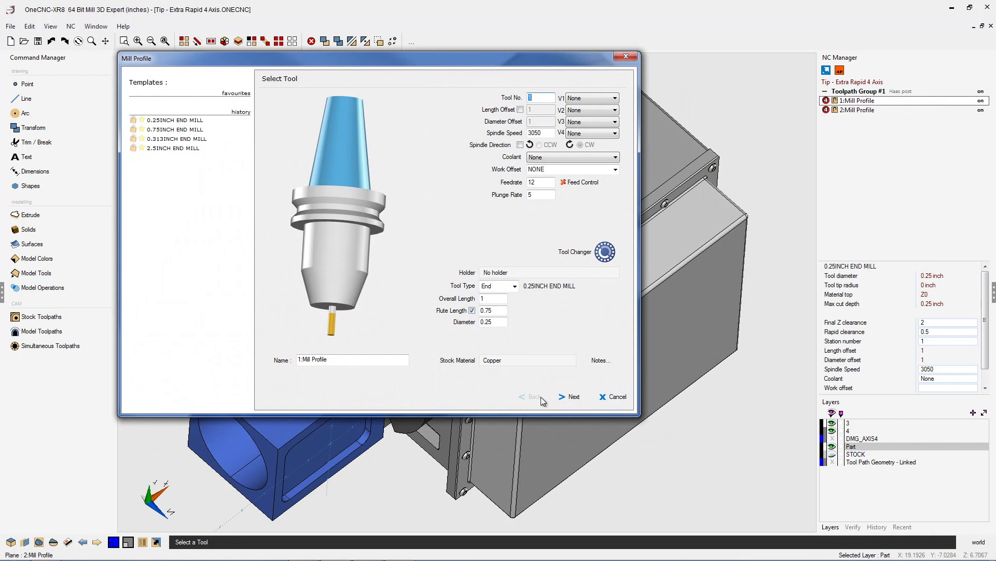
{"action": "left_click", "coordinate": [571, 396]}
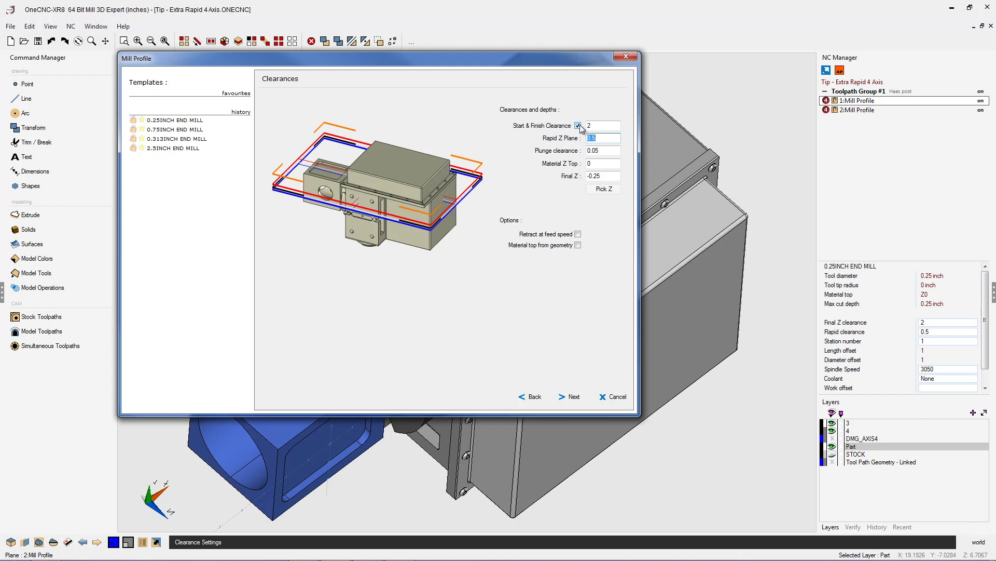
{"action": "left_click", "coordinate": [578, 126]}
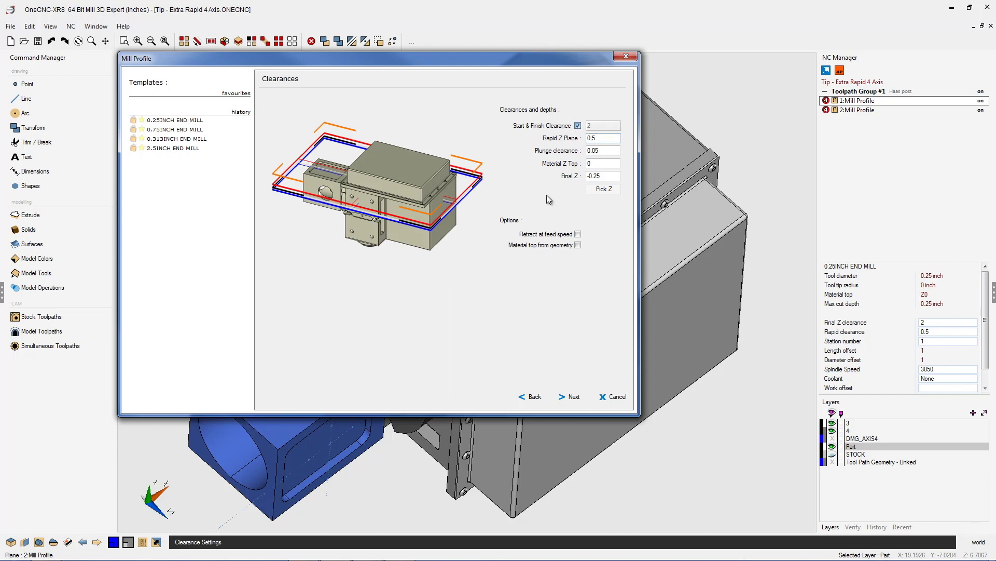
{"action": "left_click", "coordinate": [579, 126]}
{"action": "left_click", "coordinate": [617, 396]}
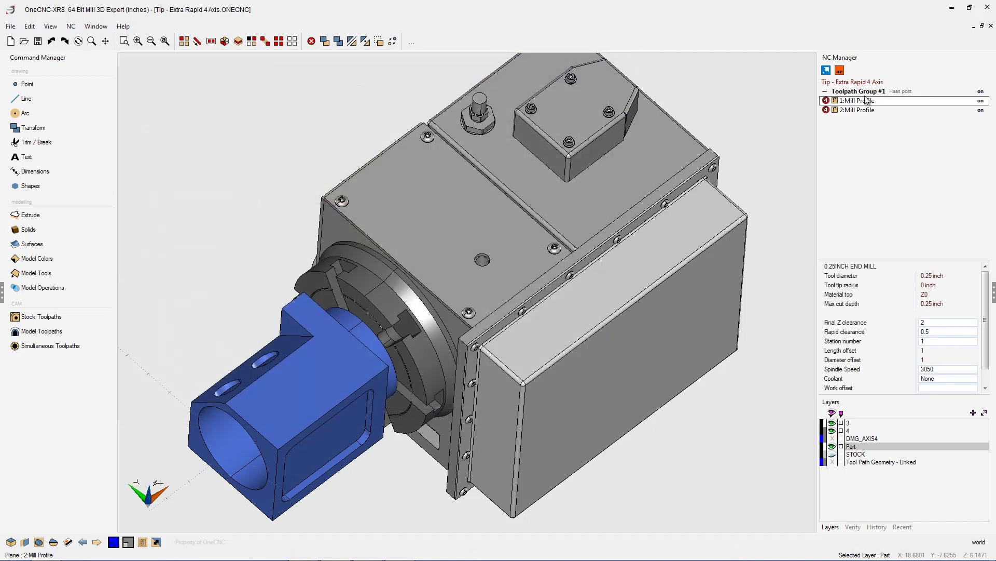
Simulate the 1:Mill Profile toolpath in Live Preview, rotating and zooming to watch the cut.
{"action": "right_click", "coordinate": [870, 96]}
{"action": "left_click", "coordinate": [920, 162]}
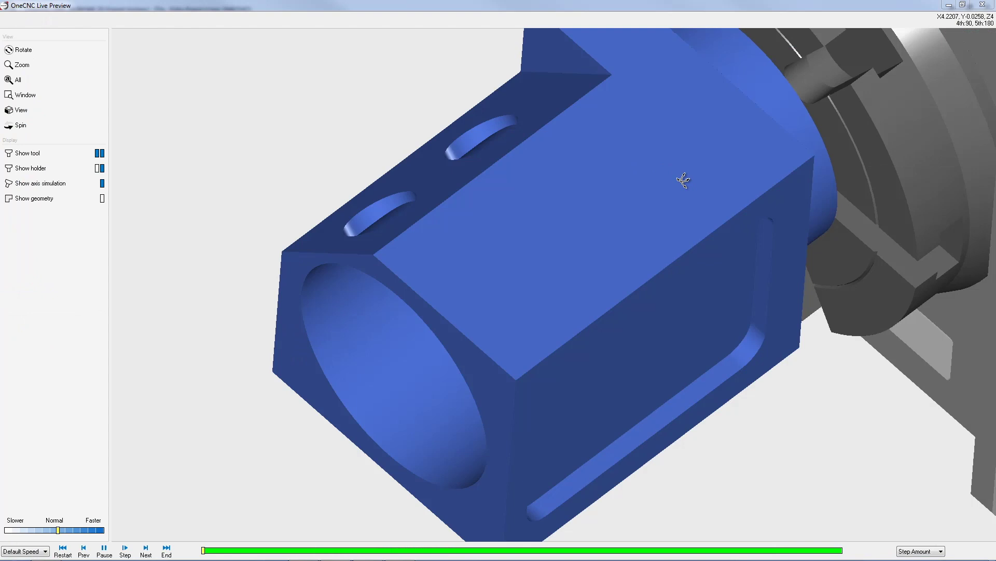
{"action": "left_click", "coordinate": [56, 80]}
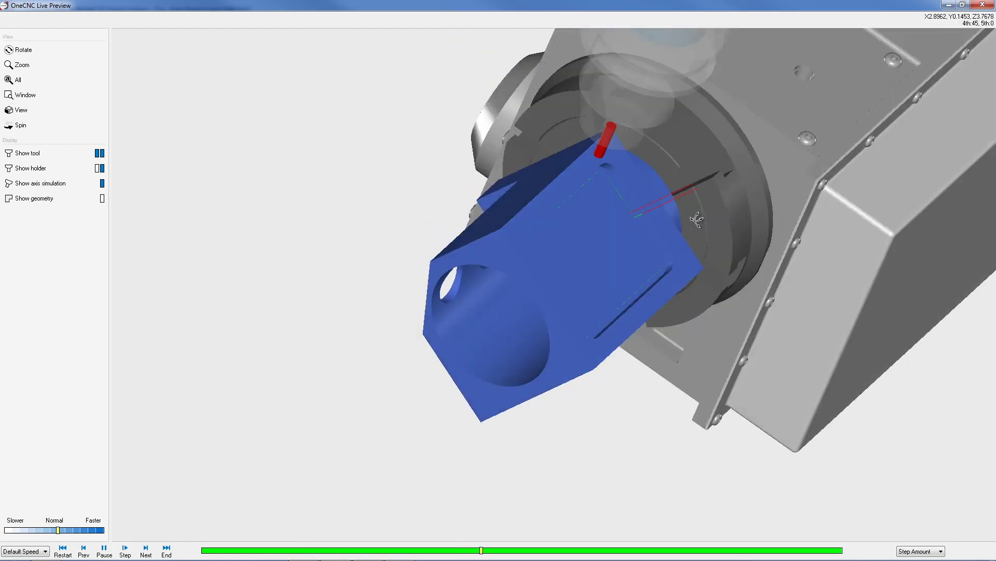
{"action": "left_click_drag", "start_coordinate": [696, 220], "coordinate": [700, 223]}
{"action": "scroll", "coordinate": [700, 223], "scroll_direction": "up", "scroll_amount": 3}
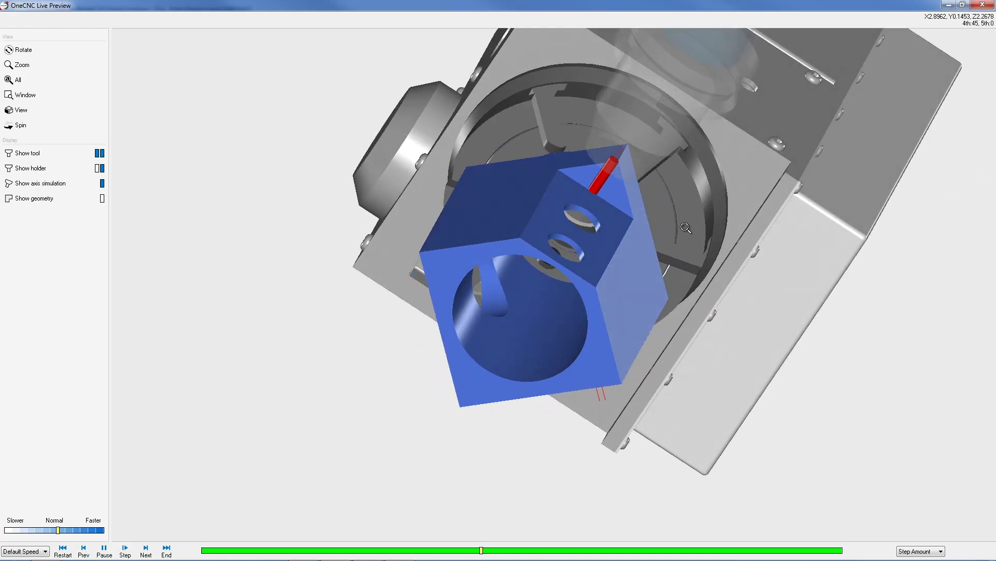
{"action": "scroll", "coordinate": [647, 224], "scroll_direction": "up", "scroll_amount": 2}
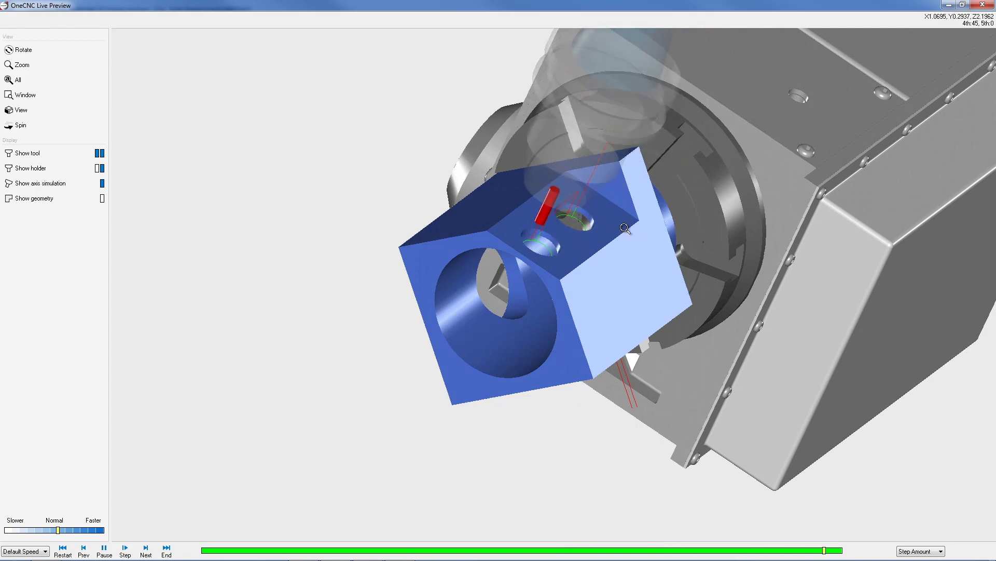
{"action": "middle_click_drag", "start_coordinate": [611, 230], "coordinate": [574, 220]}
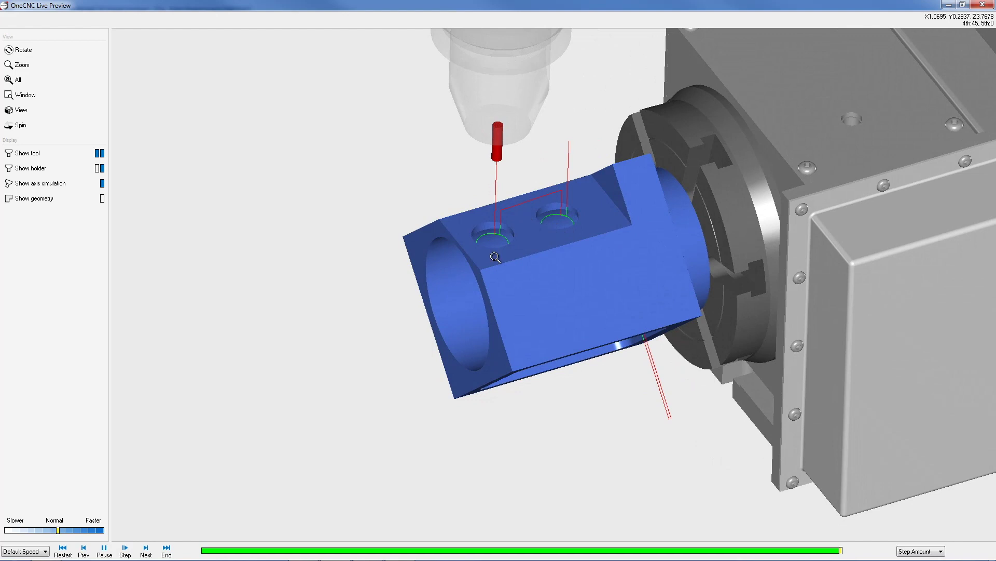
{"action": "scroll", "coordinate": [515, 250], "scroll_direction": "up", "scroll_amount": 2}
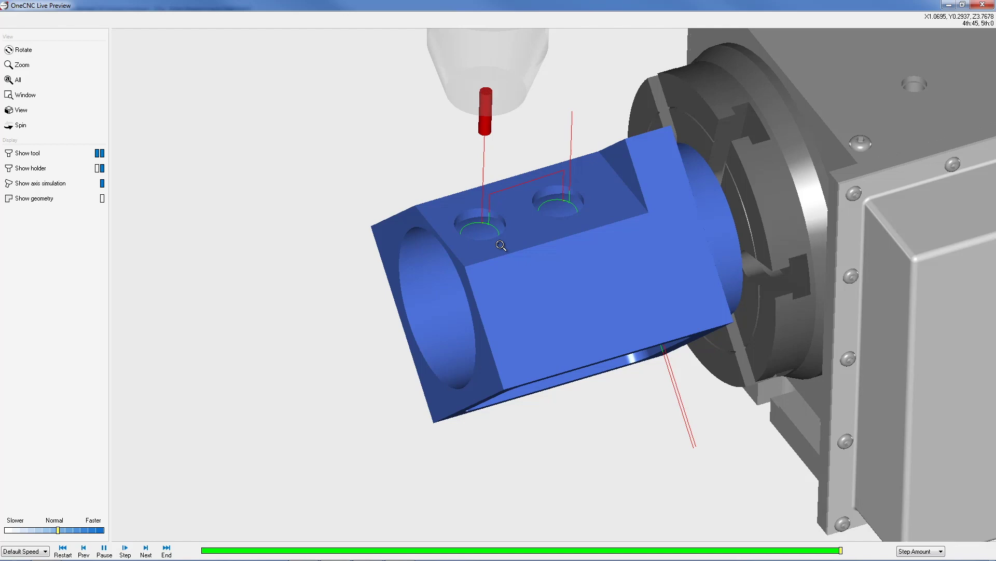
{"action": "left_click", "coordinate": [983, 5]}
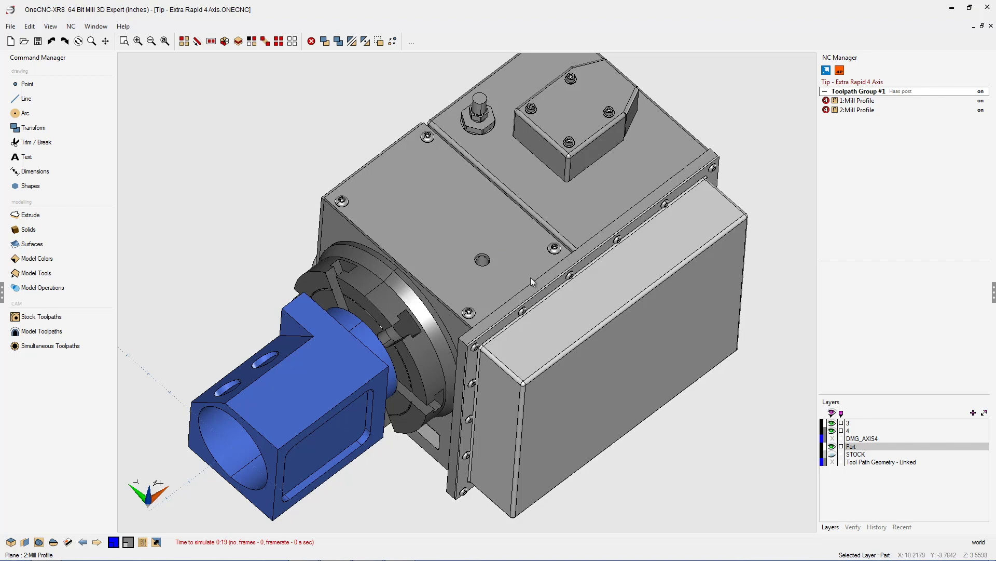
Switch to the Tip - Extra Rapid plate part and tilt it to a lower angle.
{"action": "left_click", "coordinate": [96, 26]}
{"action": "left_click", "coordinate": [124, 103]}
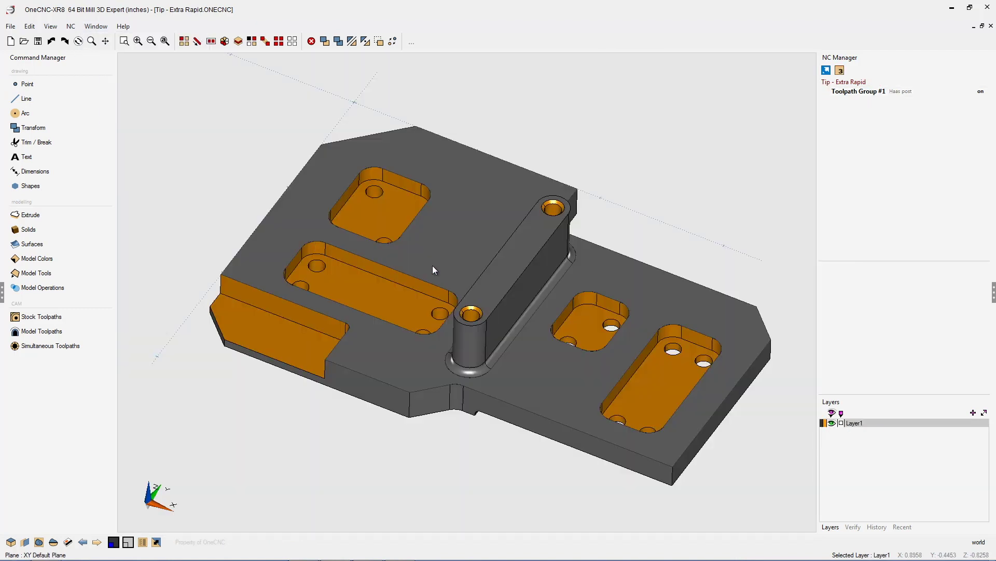
{"action": "middle_click_drag", "start_coordinate": [433, 268], "coordinate": [449, 297]}
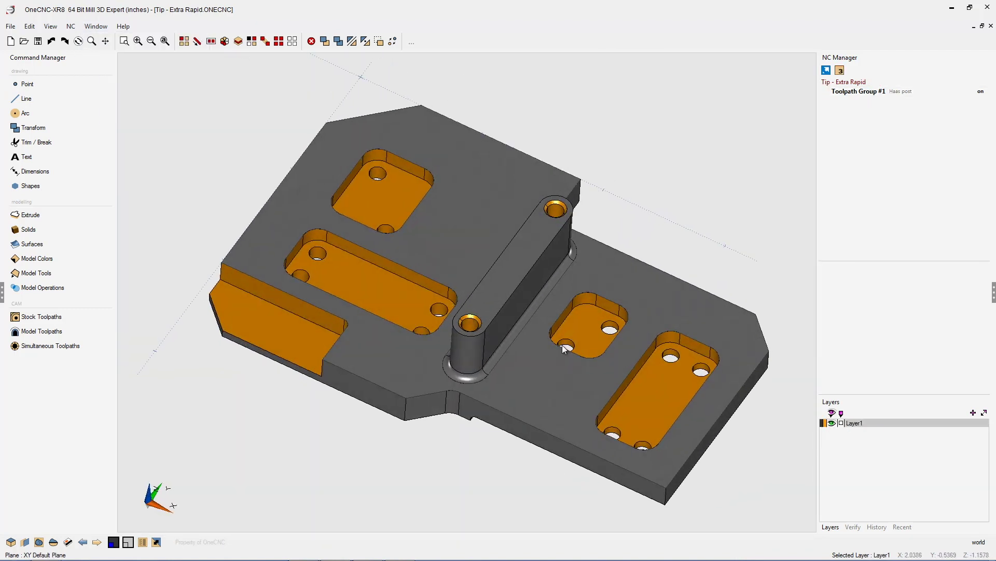
{"action": "middle_click_drag", "start_coordinate": [516, 344], "coordinate": [549, 305]}
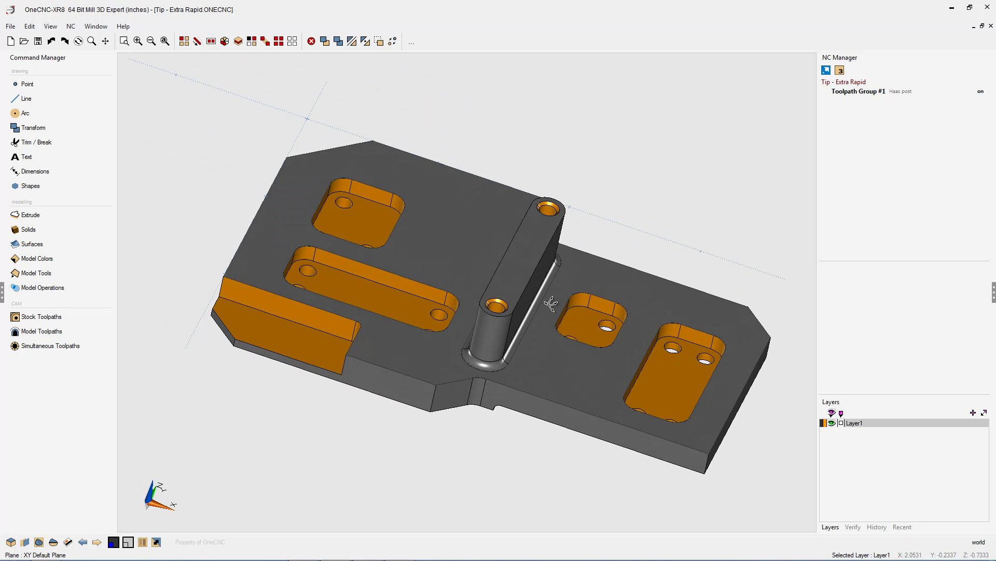
Start an HS Pocketing toolpath on the upper-left pocket and the long pocket.
{"action": "left_click", "coordinate": [58, 316]}
{"action": "left_click", "coordinate": [71, 99]}
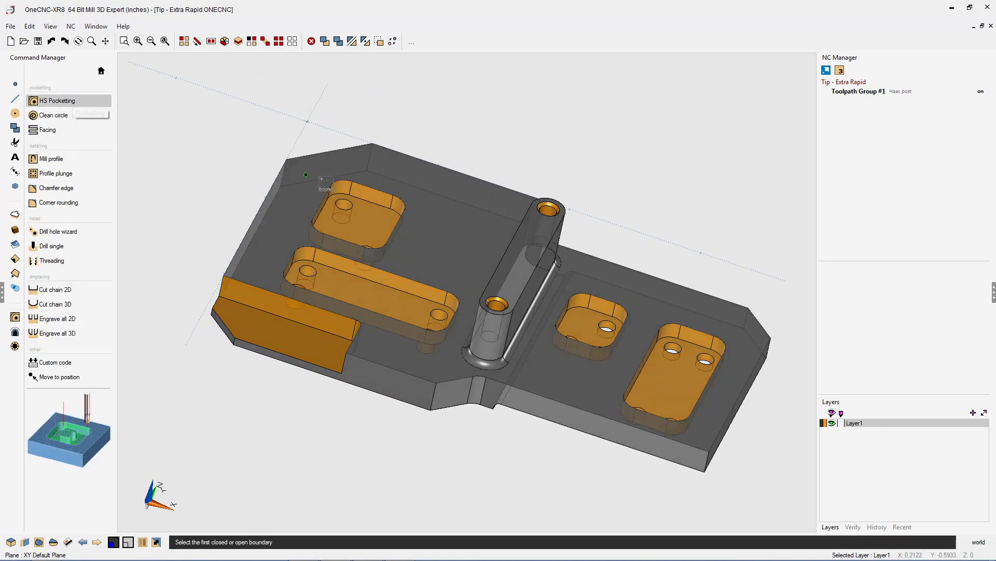
{"action": "left_click", "coordinate": [368, 188]}
{"action": "left_click", "coordinate": [374, 258]}
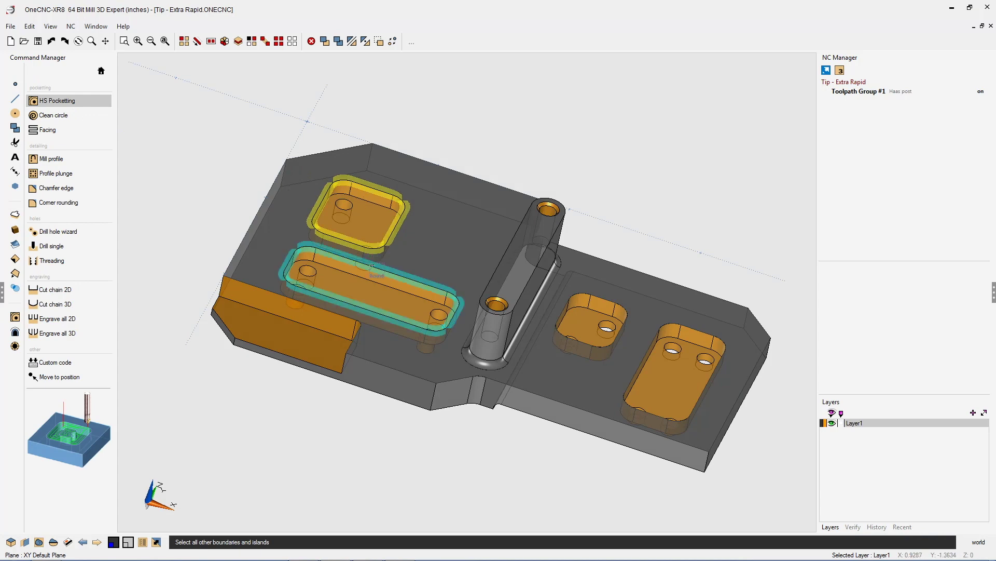
Accept both pockets and enable Start & Finish Clearance at 1, after briefly trying 3.
{"action": "right_click", "coordinate": [459, 123]}
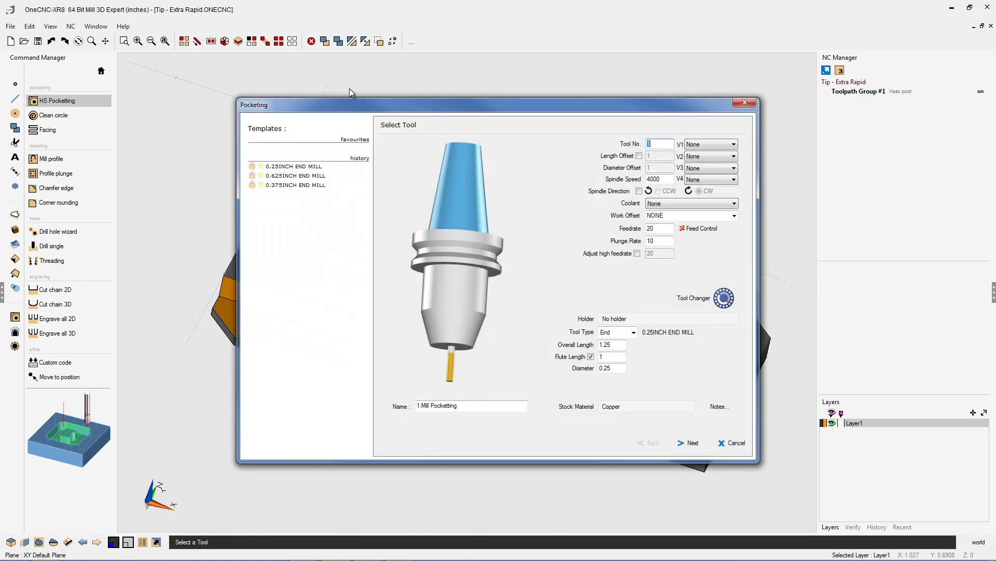
{"action": "left_click_drag", "start_coordinate": [353, 104], "coordinate": [239, 59]}
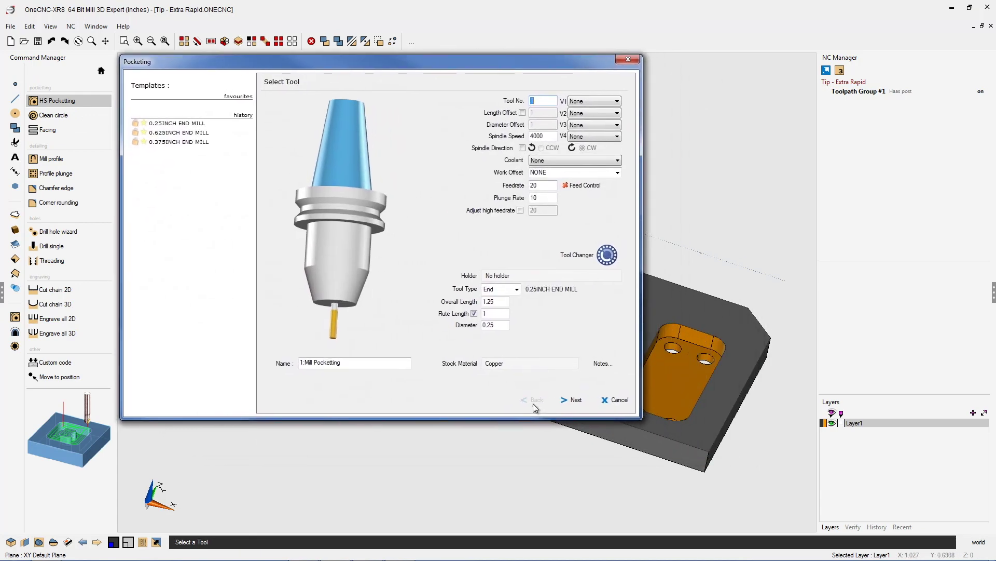
{"action": "left_click", "coordinate": [575, 400]}
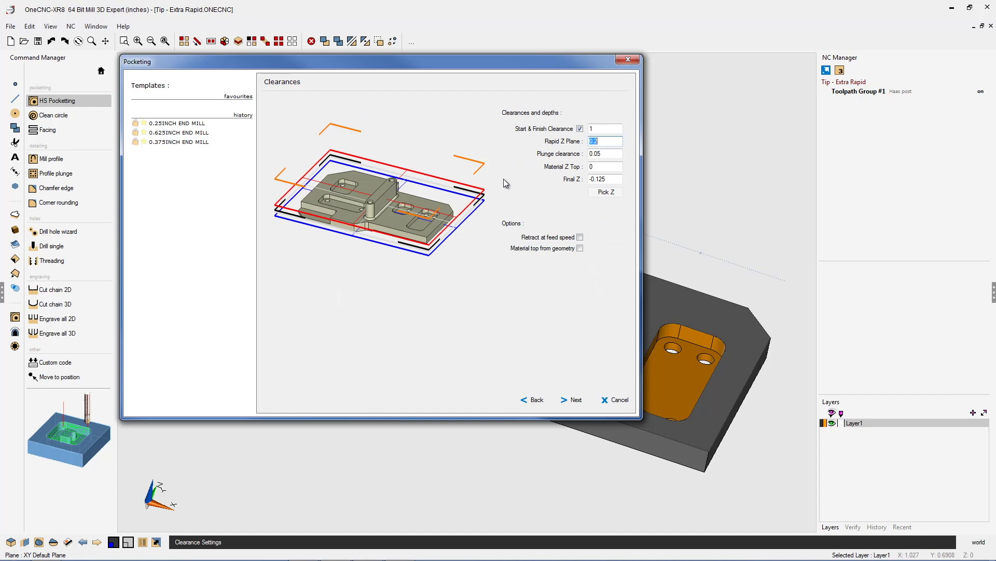
{"action": "left_click", "coordinate": [579, 129]}
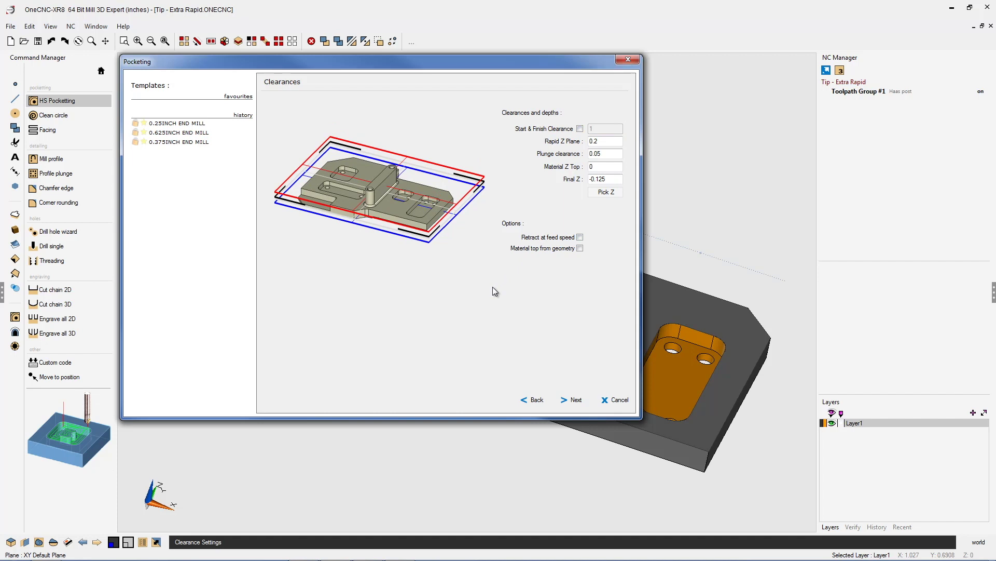
{"action": "left_click", "coordinate": [580, 128]}
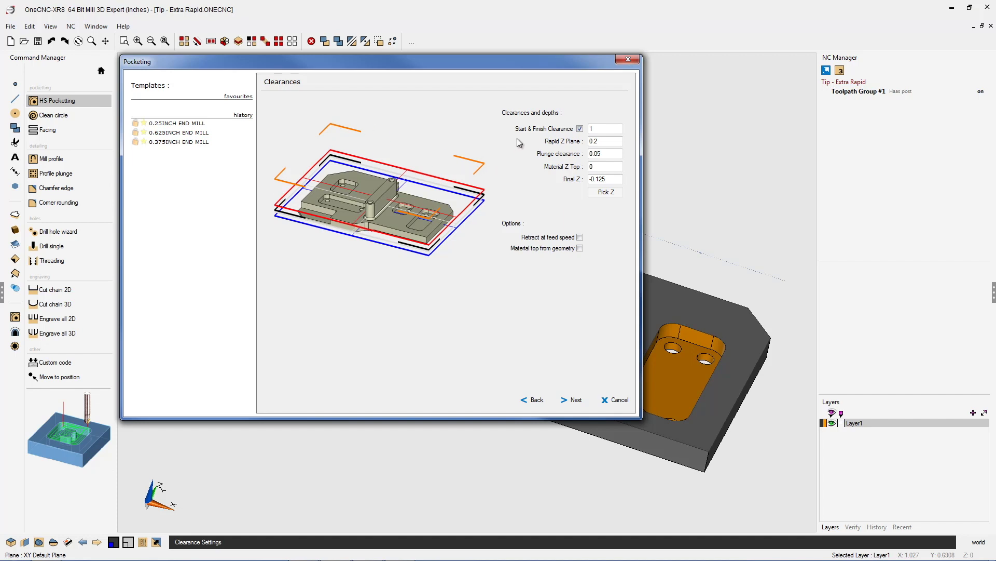
{"action": "type", "text": "3"}
{"action": "double_click", "coordinate": [591, 129]}
{"action": "type", "text": "1"}
Keep the default Machining Style, Entry, Rough and Finish settings, then view 1:Mill Pocketting's 0.25INCH END MILL.
{"action": "left_click", "coordinate": [576, 401]}
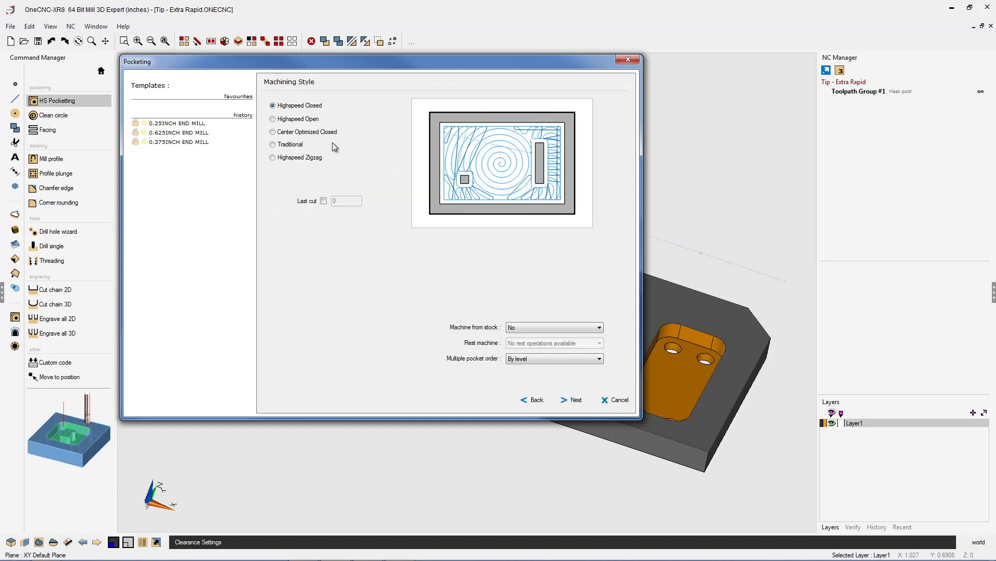
{"action": "left_click", "coordinate": [575, 400]}
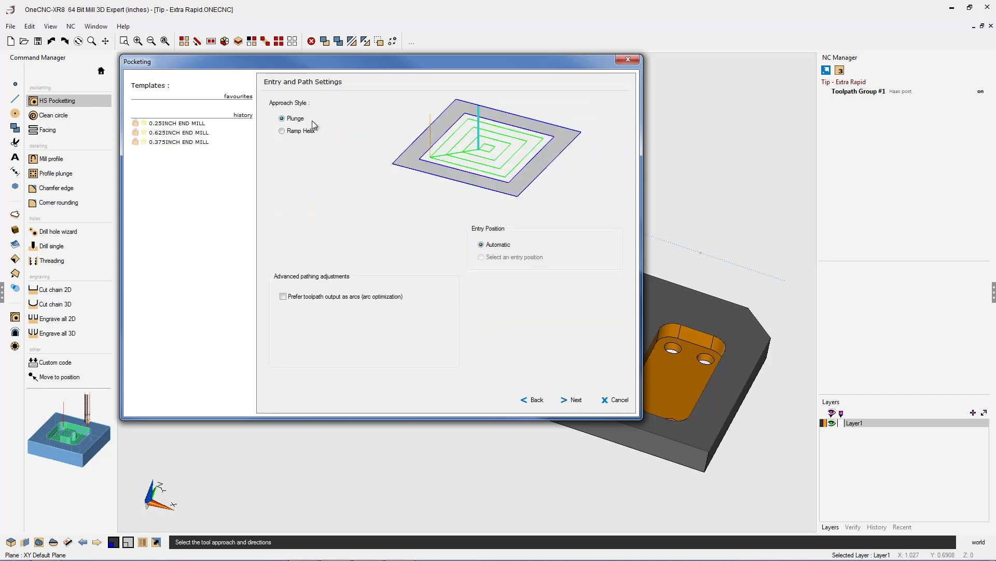
{"action": "left_click", "coordinate": [575, 401]}
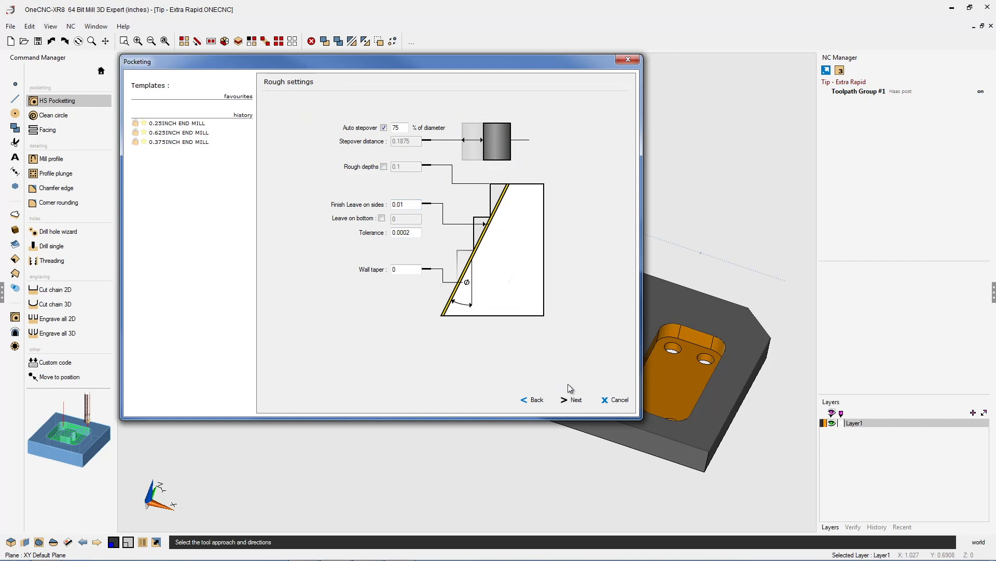
{"action": "left_click", "coordinate": [573, 399]}
{"action": "left_click", "coordinate": [575, 400]}
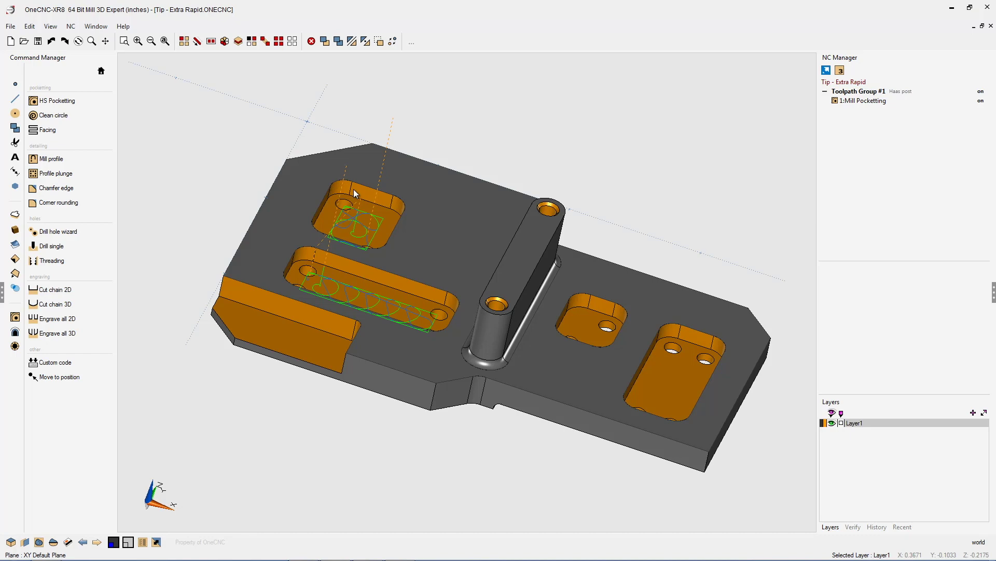
{"action": "middle_click_drag", "start_coordinate": [353, 189], "coordinate": [493, 208]}
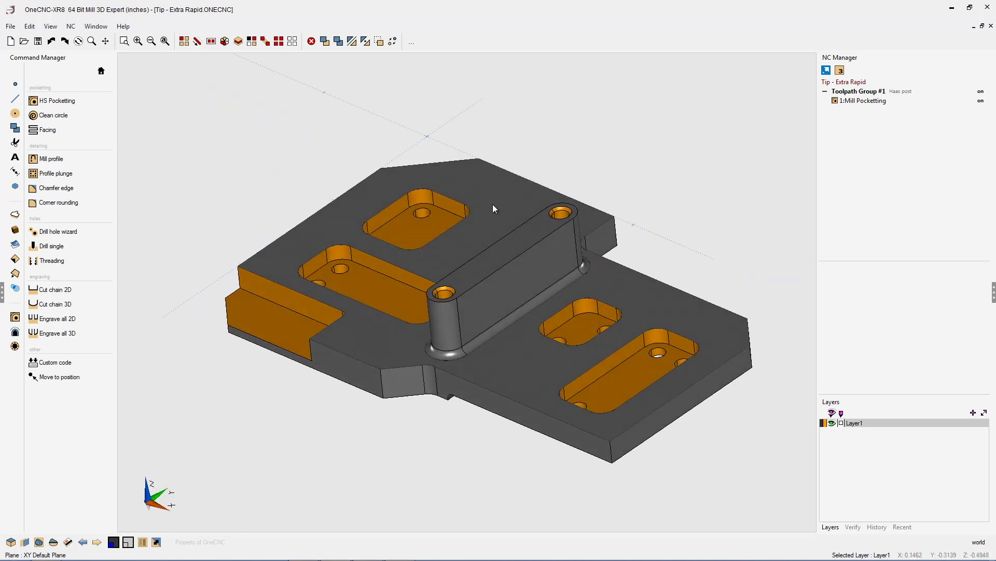
{"action": "left_click", "coordinate": [857, 101]}
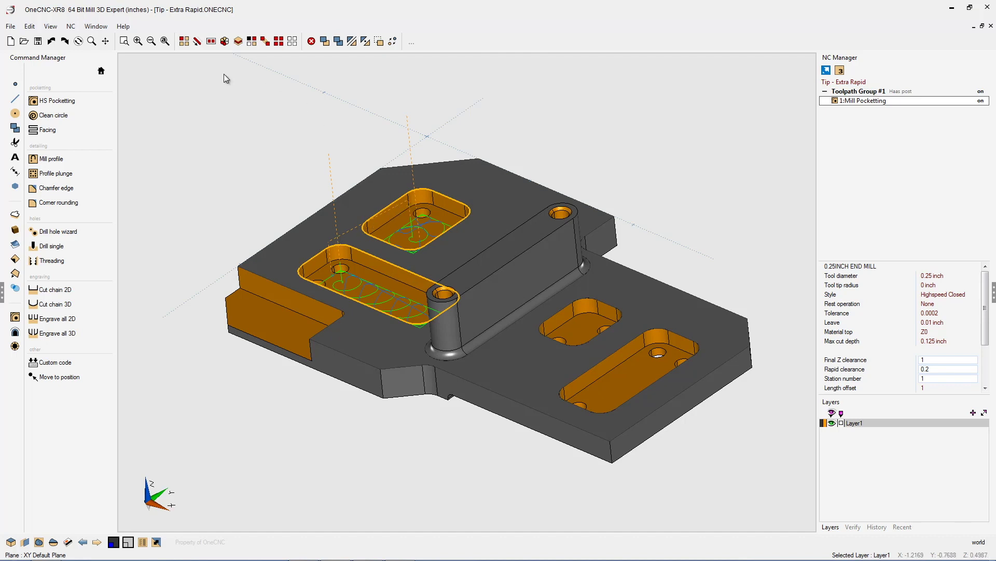
Start a new HS Pocketing toolpath on the small and large right-side pockets.
{"action": "left_click", "coordinate": [61, 100]}
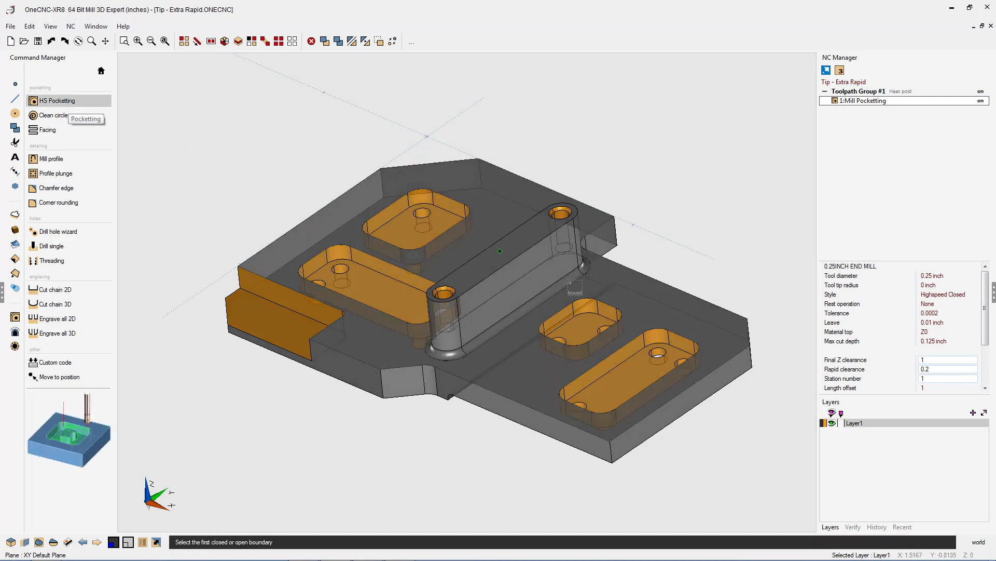
{"action": "left_click", "coordinate": [576, 304]}
{"action": "left_click", "coordinate": [670, 337]}
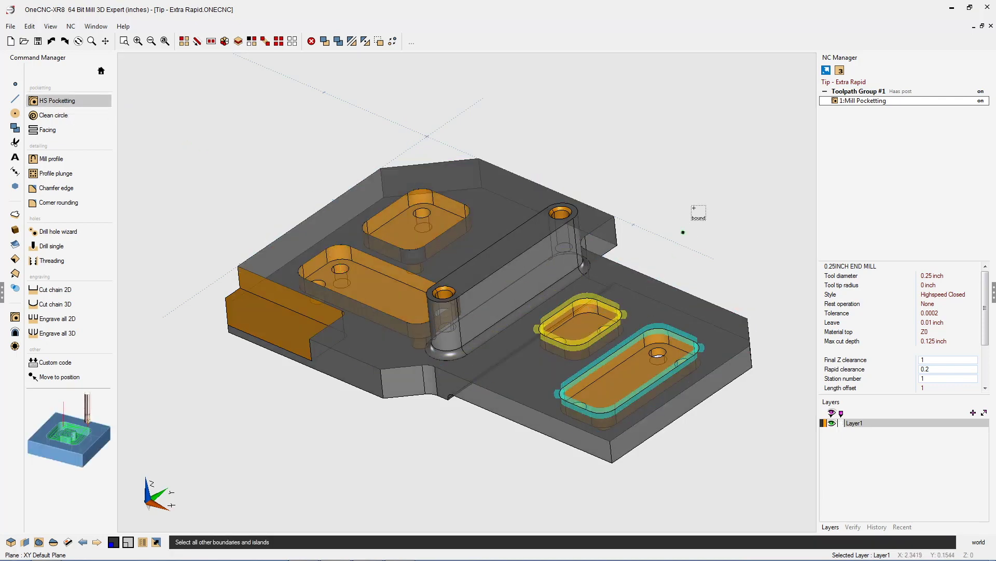
{"action": "right_click", "coordinate": [698, 216]}
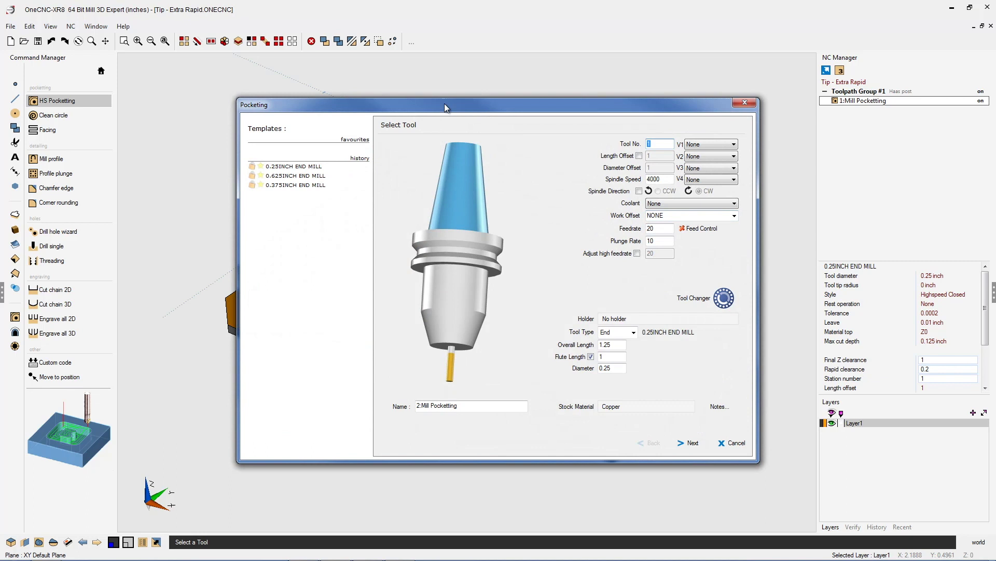
{"action": "left_click_drag", "start_coordinate": [374, 70], "coordinate": [363, 63]}
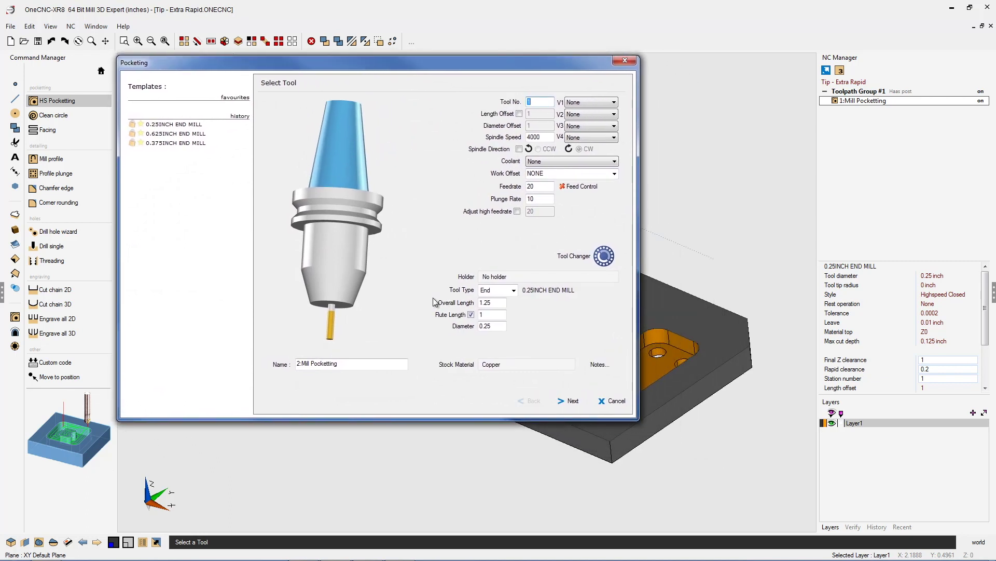
Accept the default clearance, style, entry, rough and finish pages to create 2:Mill Pocketting.
{"action": "left_click", "coordinate": [573, 401]}
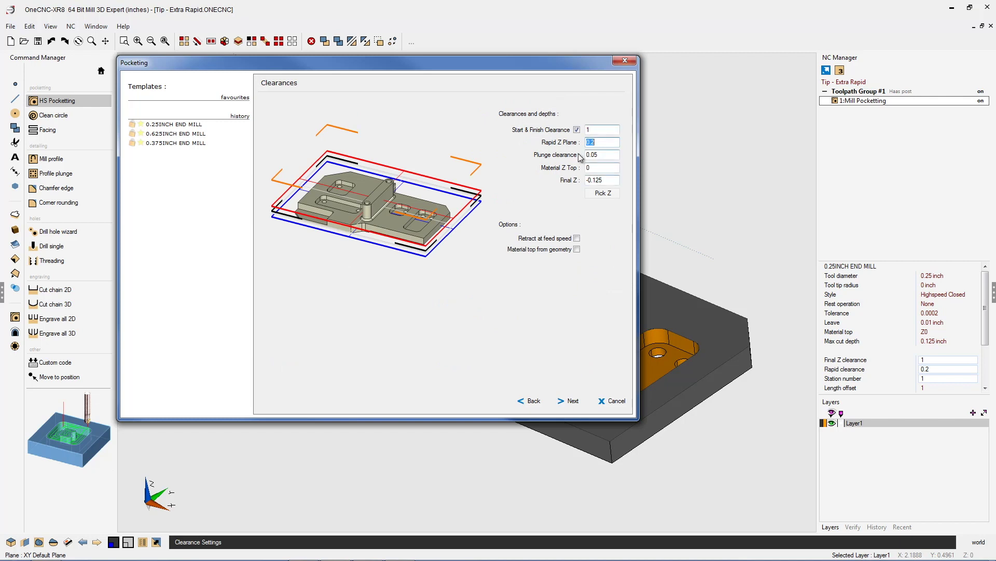
{"action": "left_click", "coordinate": [573, 401]}
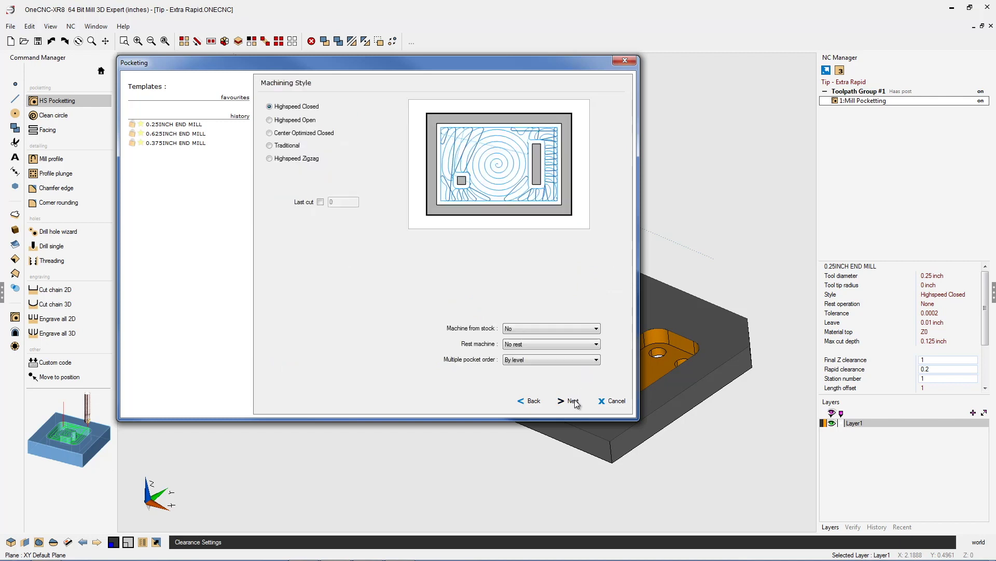
{"action": "left_click", "coordinate": [574, 401]}
{"action": "left_click", "coordinate": [574, 402]}
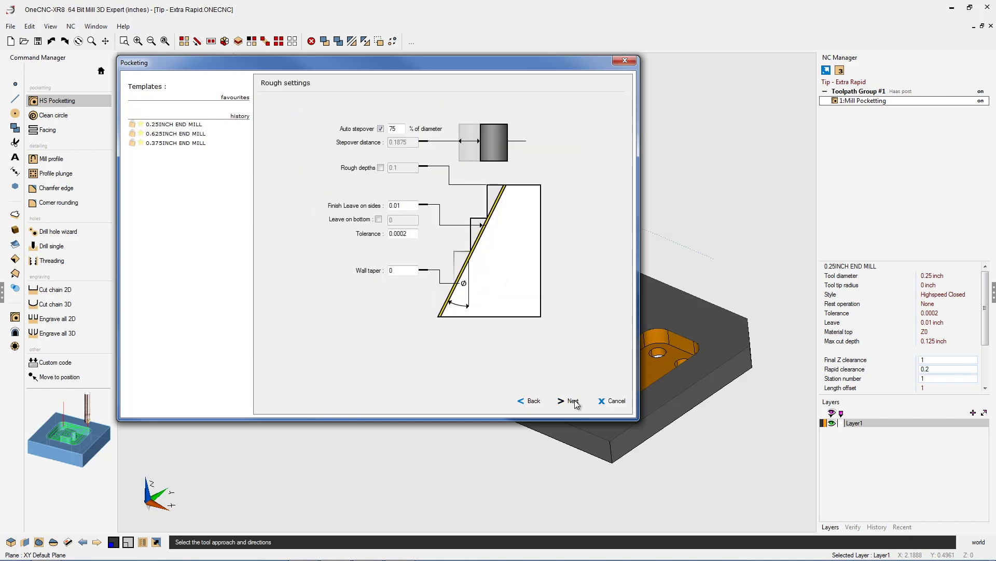
{"action": "left_click", "coordinate": [574, 402]}
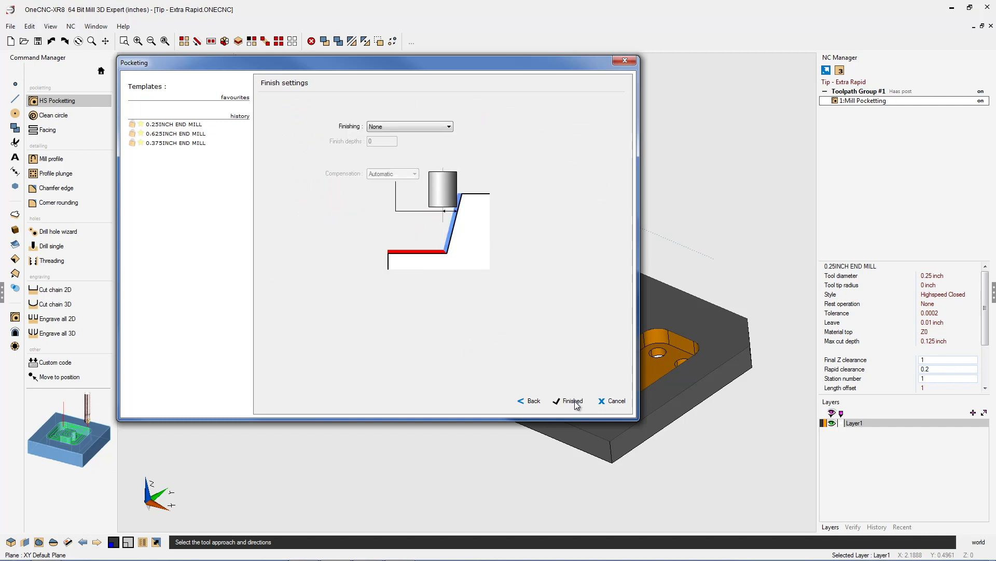
{"action": "left_click", "coordinate": [572, 401]}
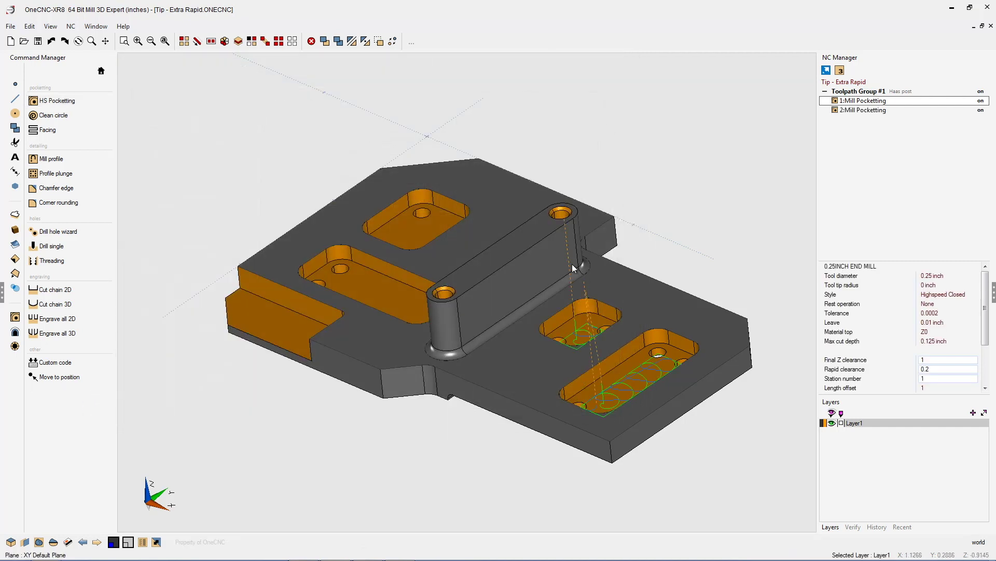
Preview Toolpath Group #1 in Live Preview, adjusting speed and rotating to watch all four pockets cut.
{"action": "right_click", "coordinate": [861, 92]}
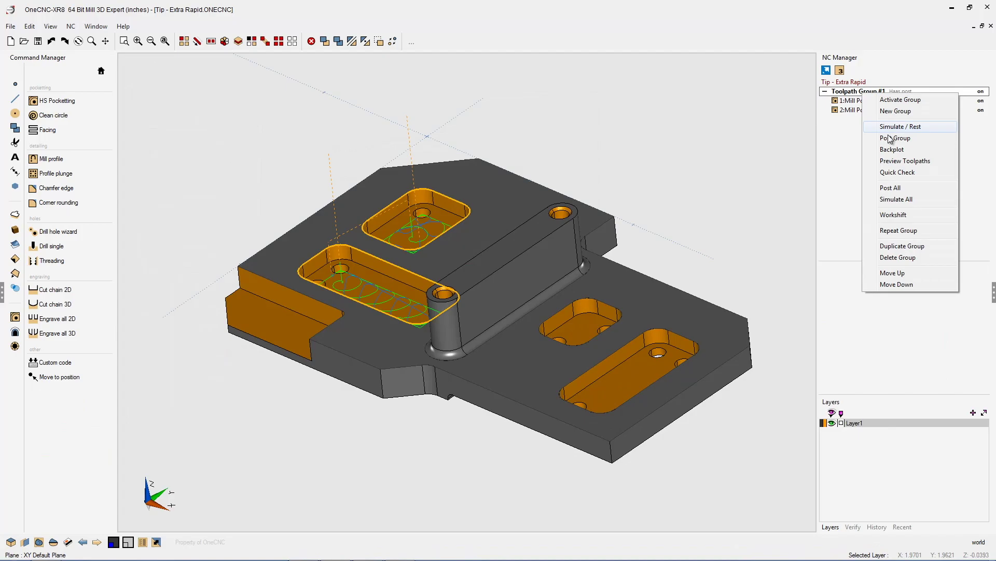
{"action": "left_click", "coordinate": [887, 162]}
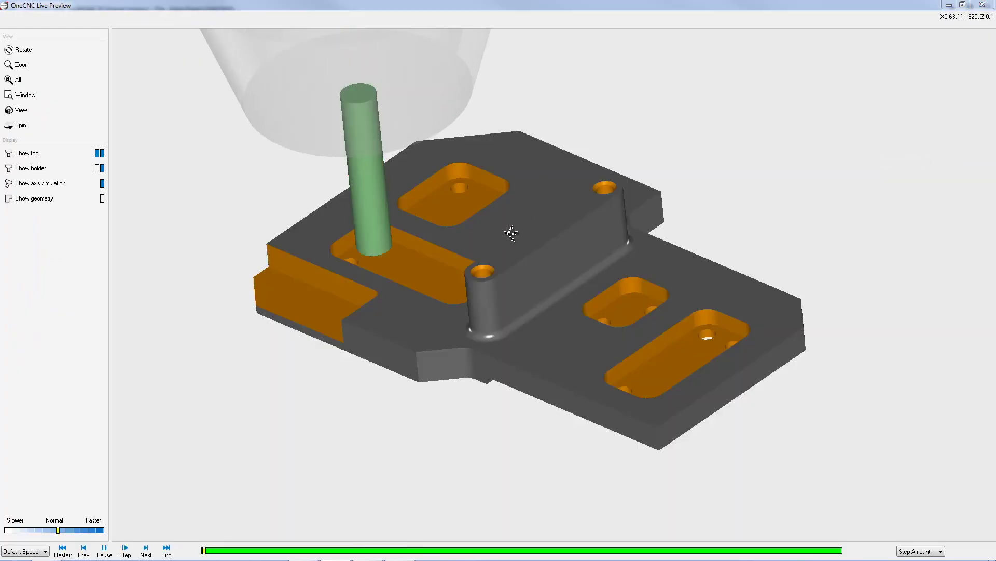
{"action": "left_click", "coordinate": [47, 530]}
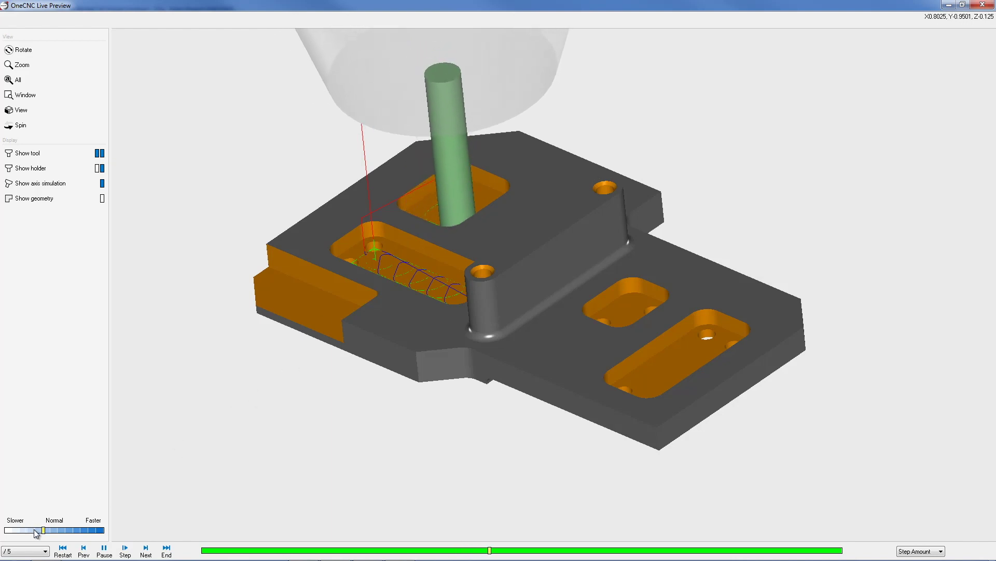
{"action": "left_click_drag", "start_coordinate": [33, 529], "coordinate": [53, 528]}
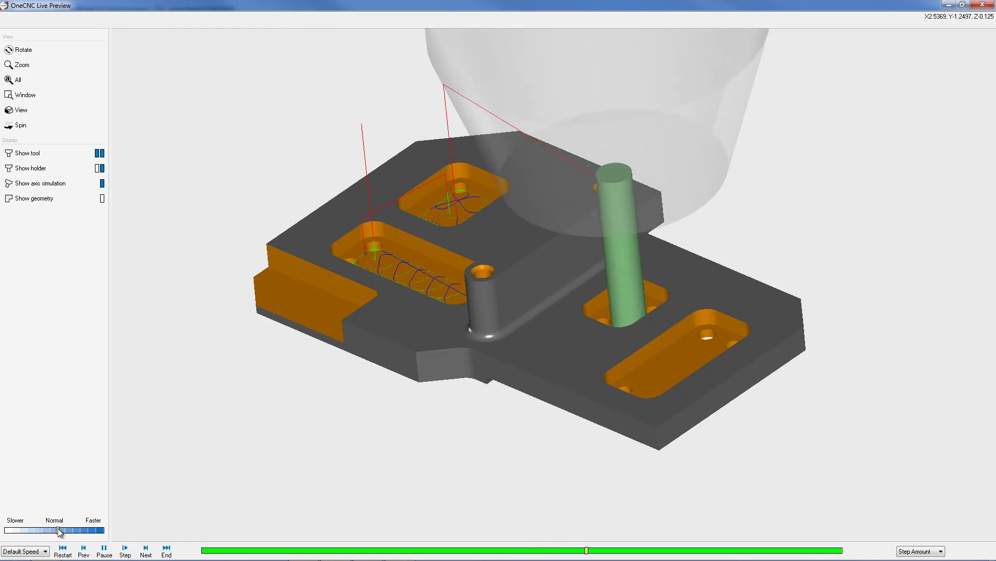
{"action": "left_click_drag", "start_coordinate": [629, 422], "coordinate": [685, 309]}
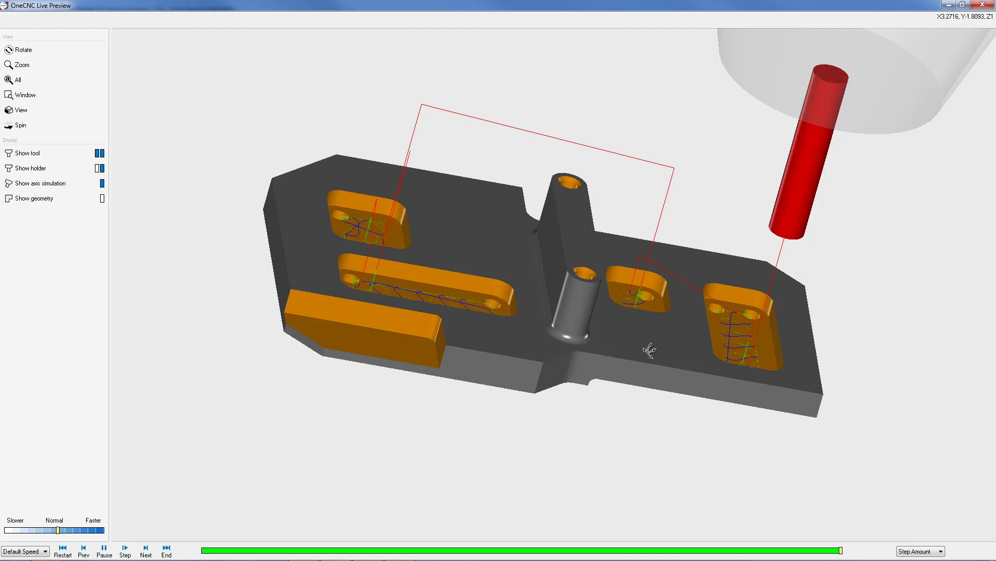
{"action": "left_click_drag", "start_coordinate": [650, 350], "coordinate": [612, 357]}
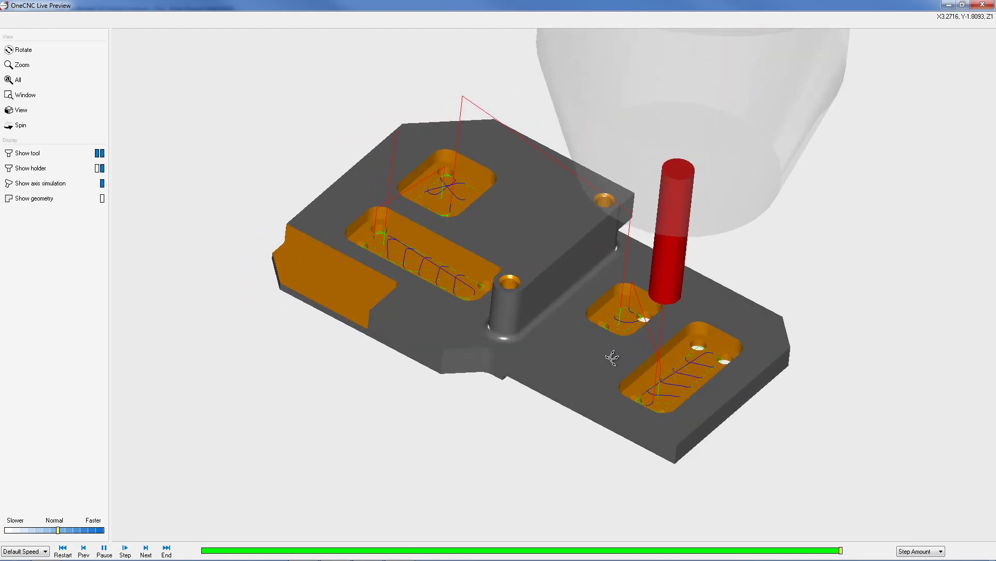